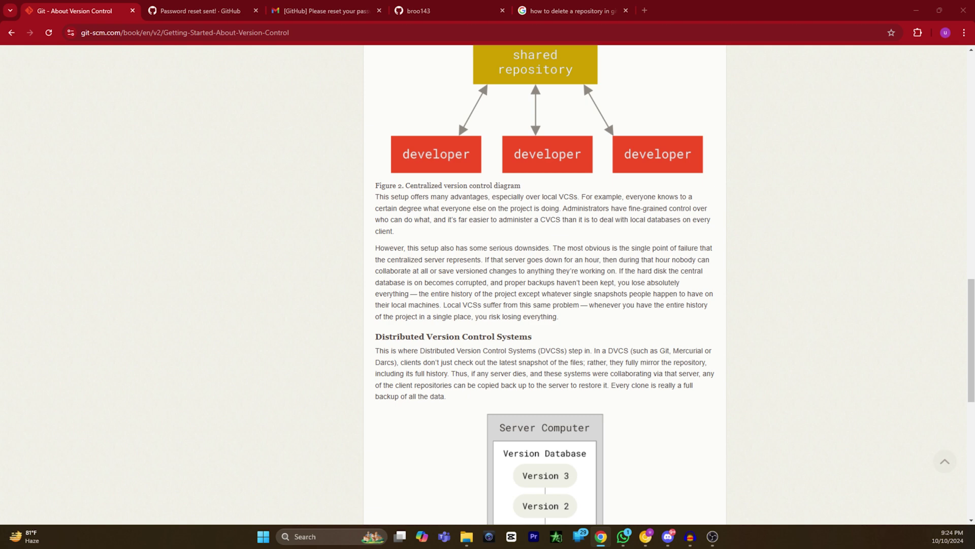
scroll(661, 250, up, 4)
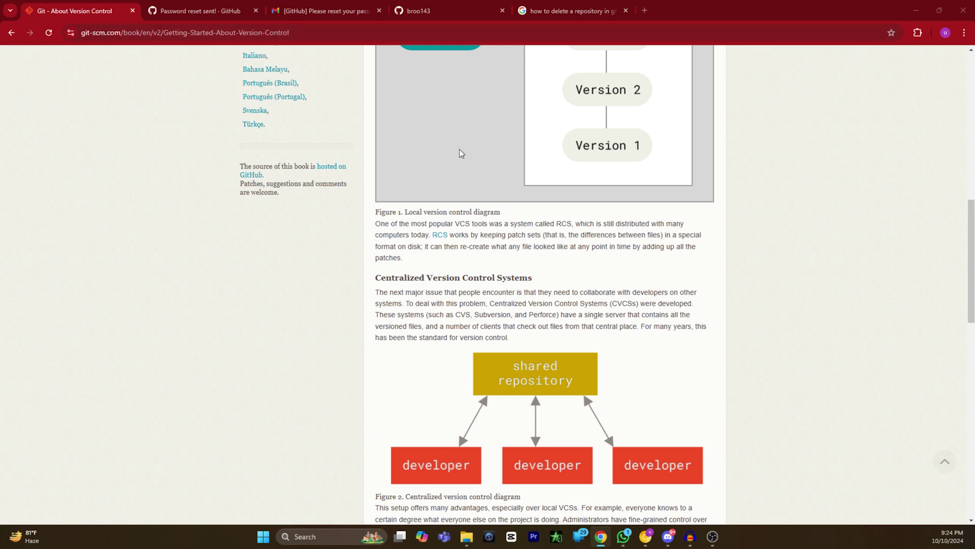
scroll(462, 149, up, 3)
scroll(481, 148, down, 2)
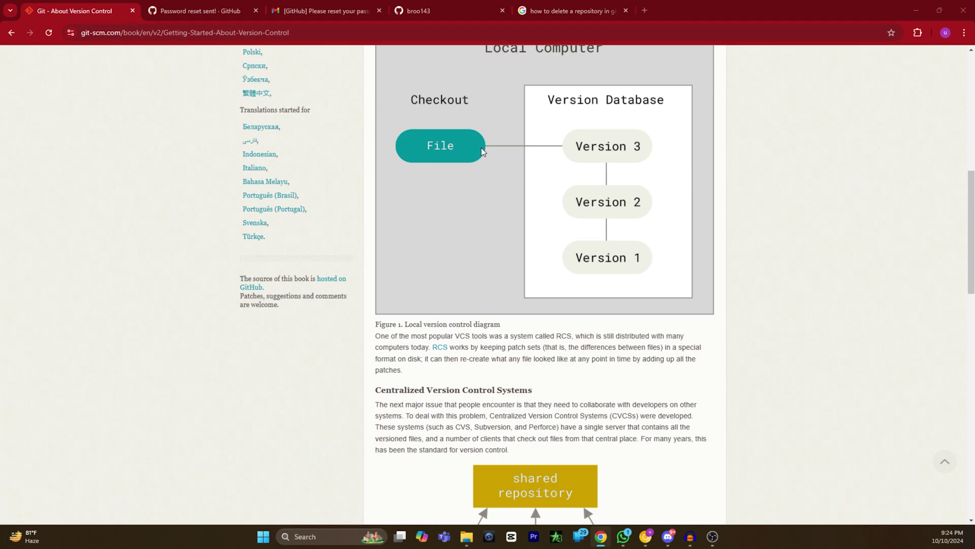
scroll(481, 147, down, 1)
scroll(481, 147, down, 3)
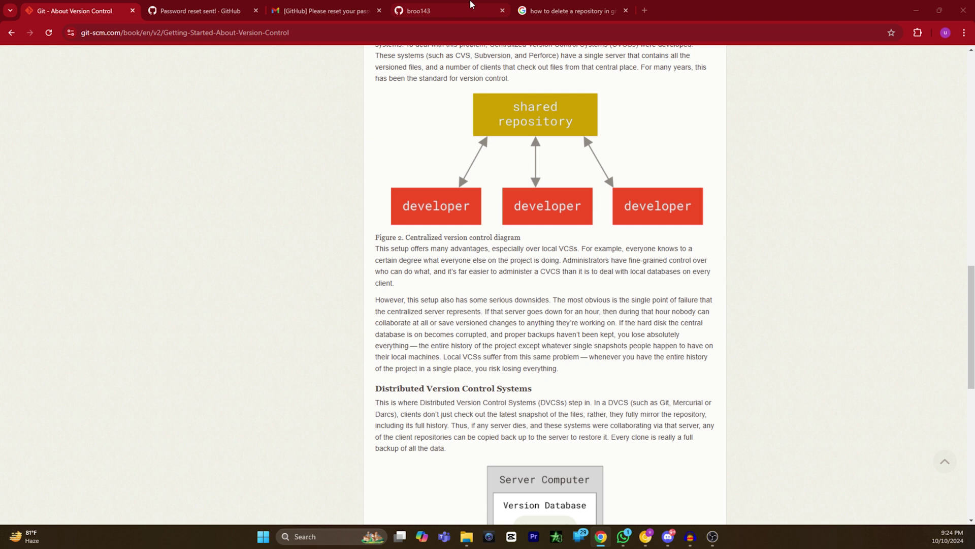
Go to the GitHub profile, list its repositories, and open df.
click(463, 7)
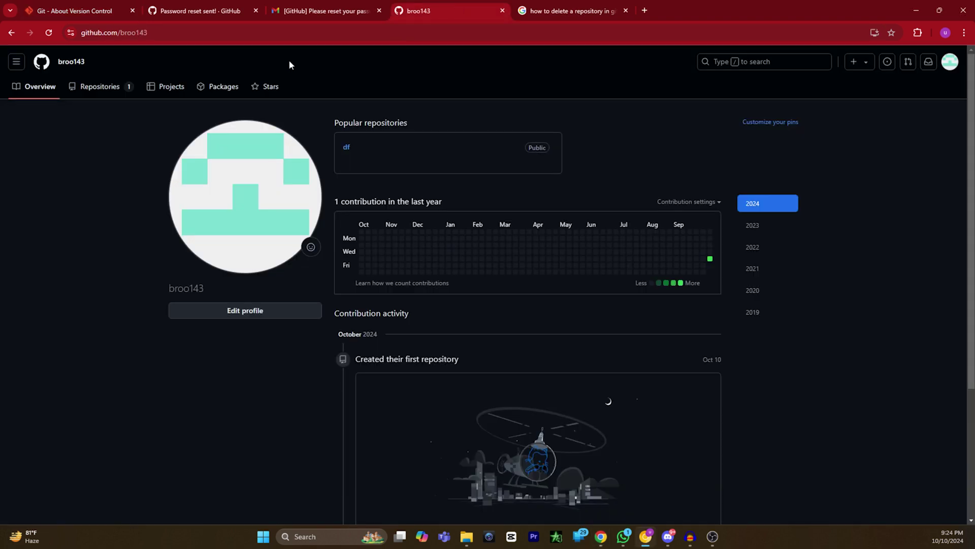
click(103, 86)
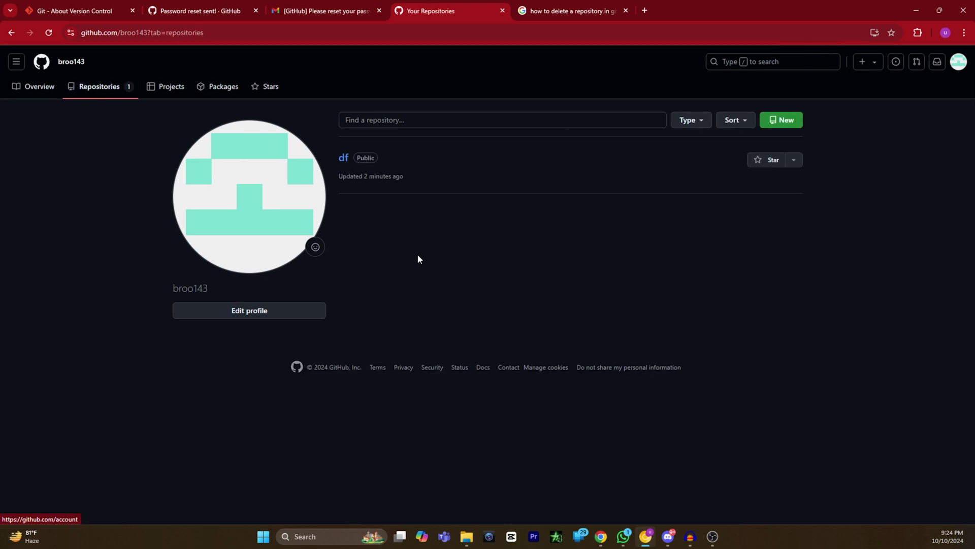
click(344, 158)
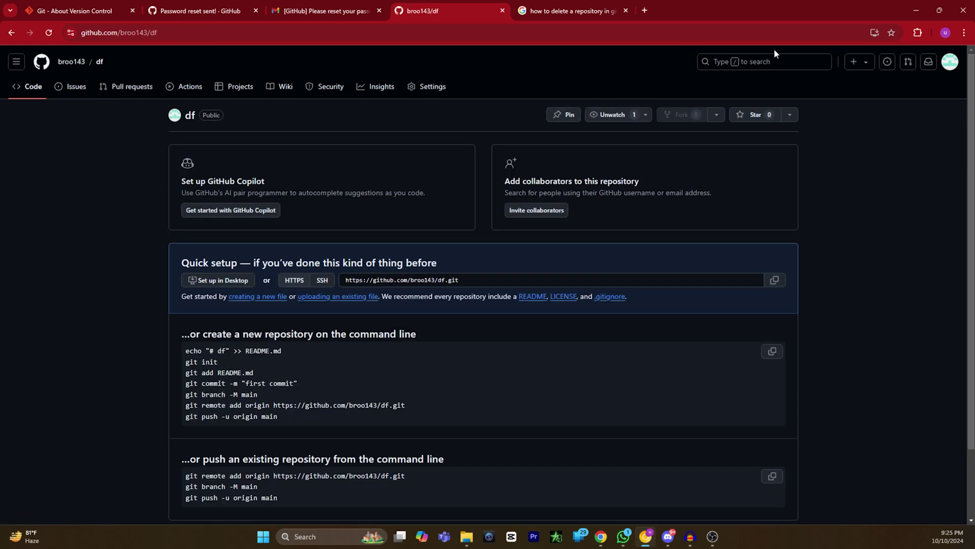
Open the df repository's Settings, down to the Danger Zone section.
click(442, 87)
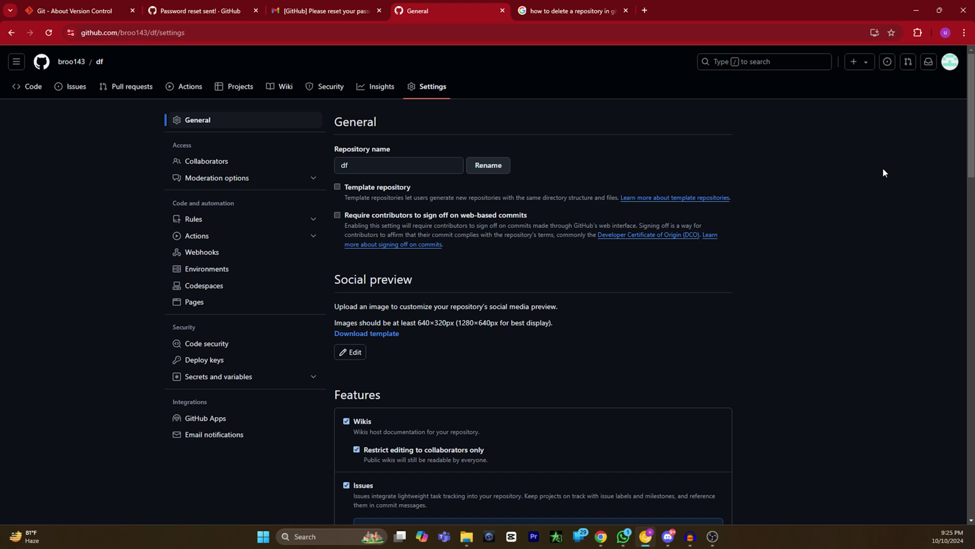
scroll(883, 168, down, 10)
scroll(873, 349, down, 15)
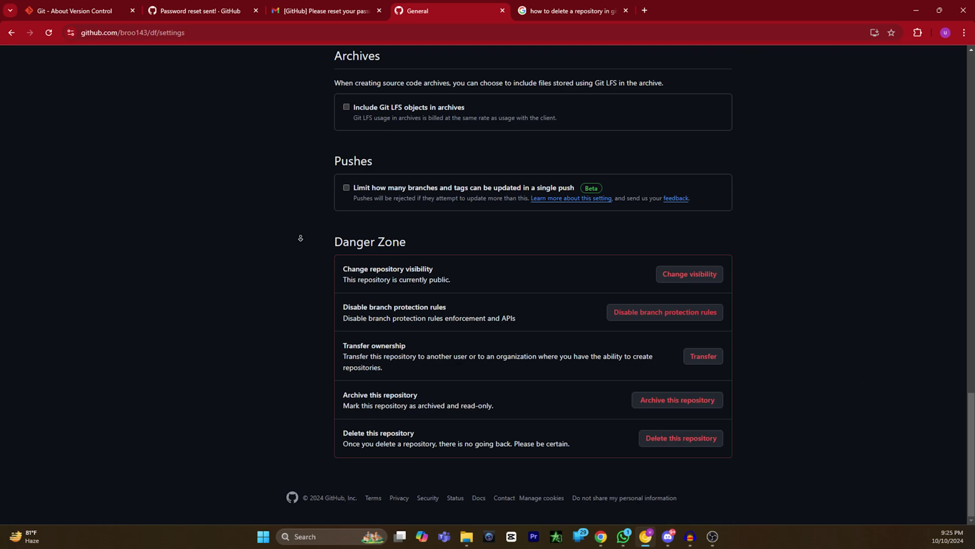
Start deleting df and accept both deletion warnings.
click(688, 440)
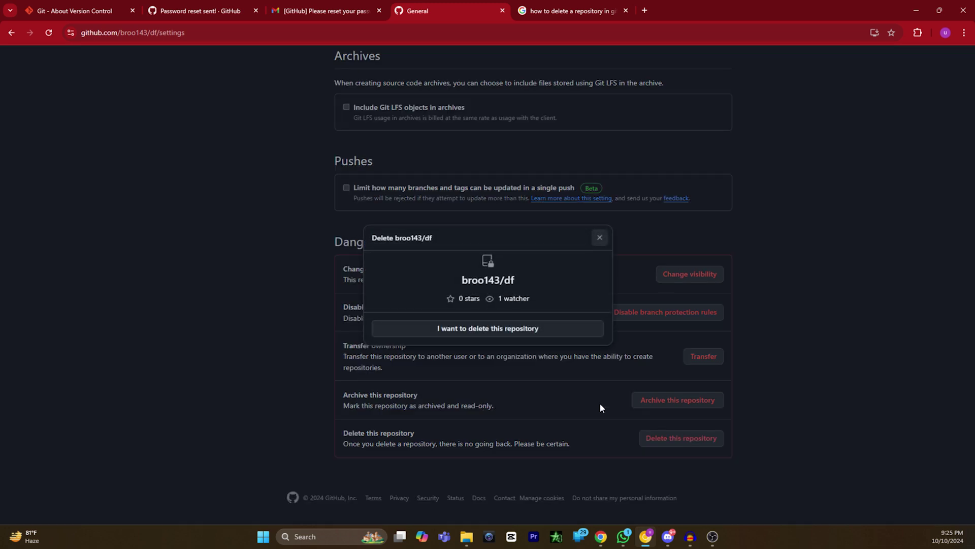
click(473, 330)
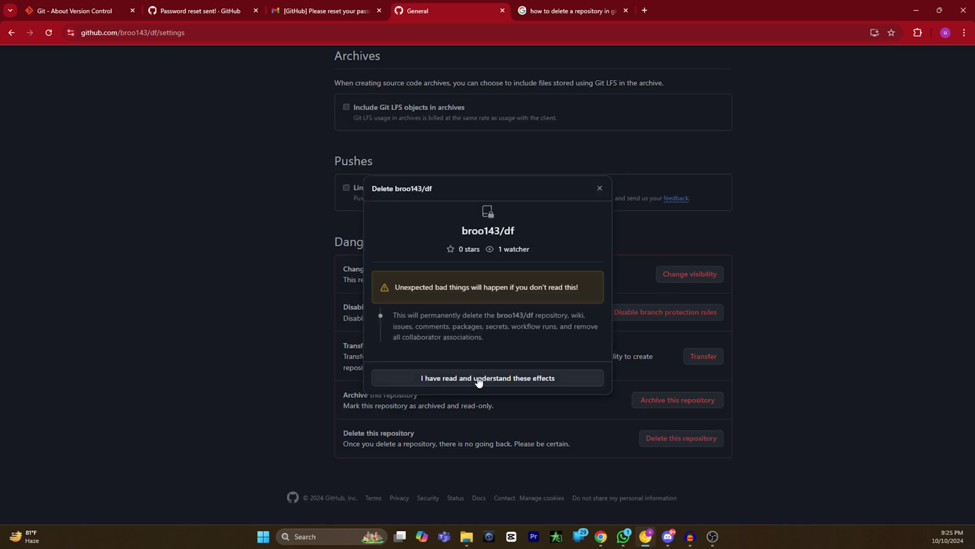
click(450, 381)
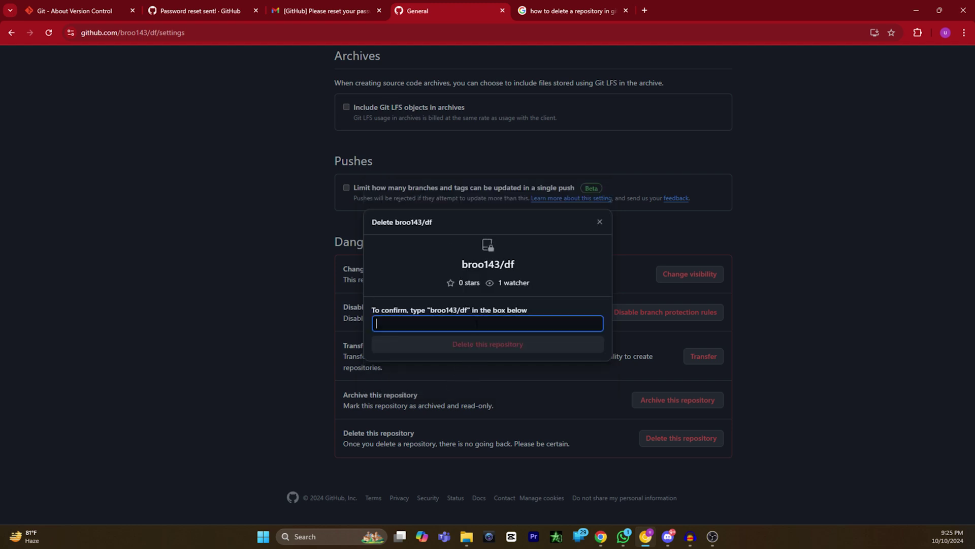
text(b)
Copy the repository's full name from the prompt into the confirmation field.
drag(431, 309, 472, 314)
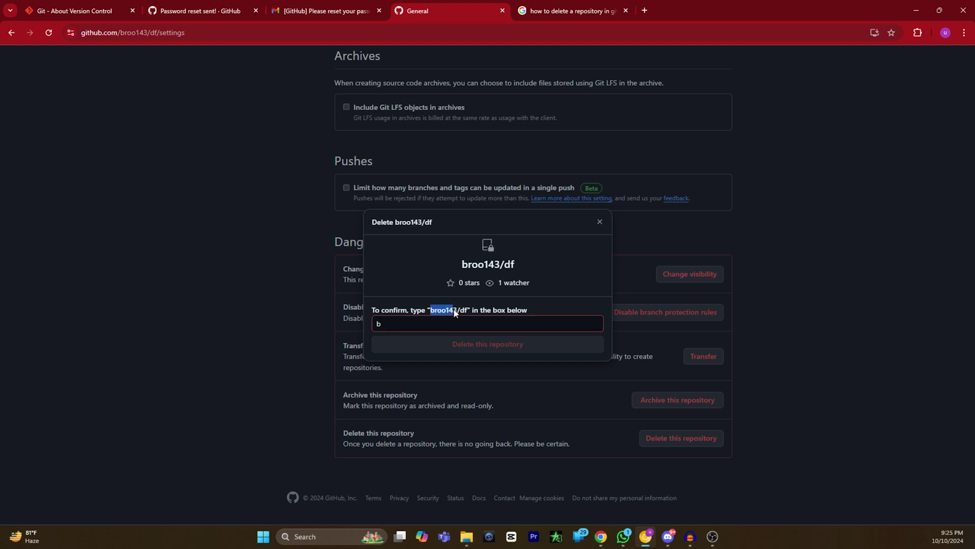
key(ctrl+c)
click(461, 324)
key(BackSpace)
key(ctrl+v)
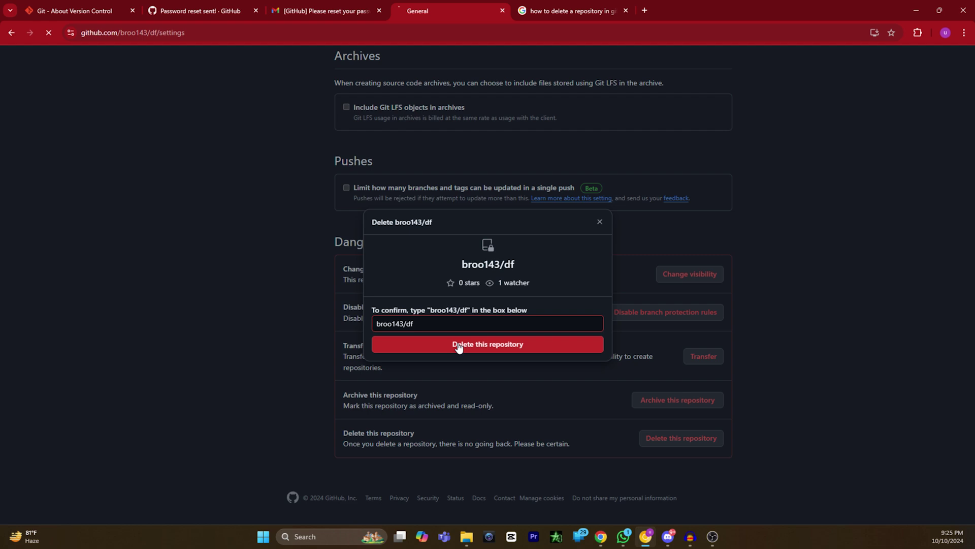
Permanently delete df, leaving the profile with no public repositories.
click(456, 345)
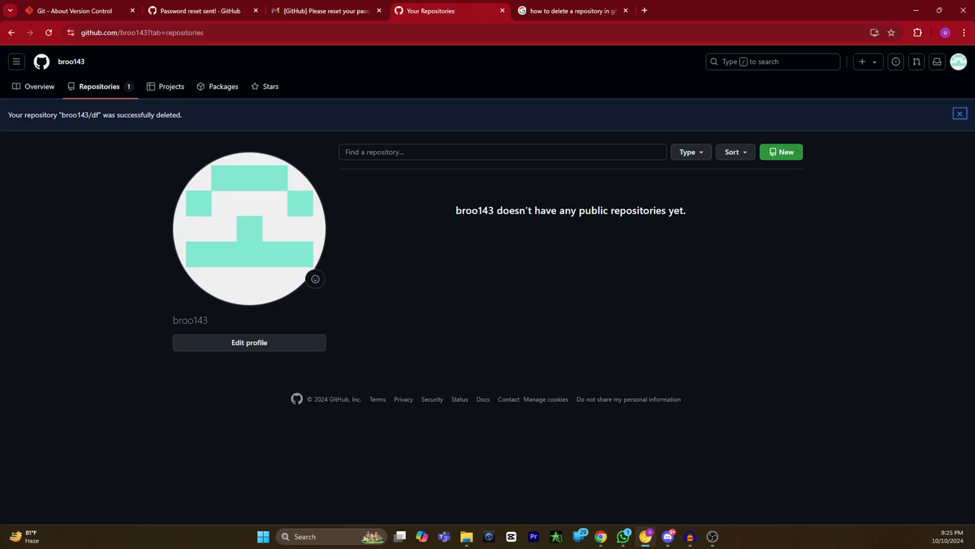
click(600, 537)
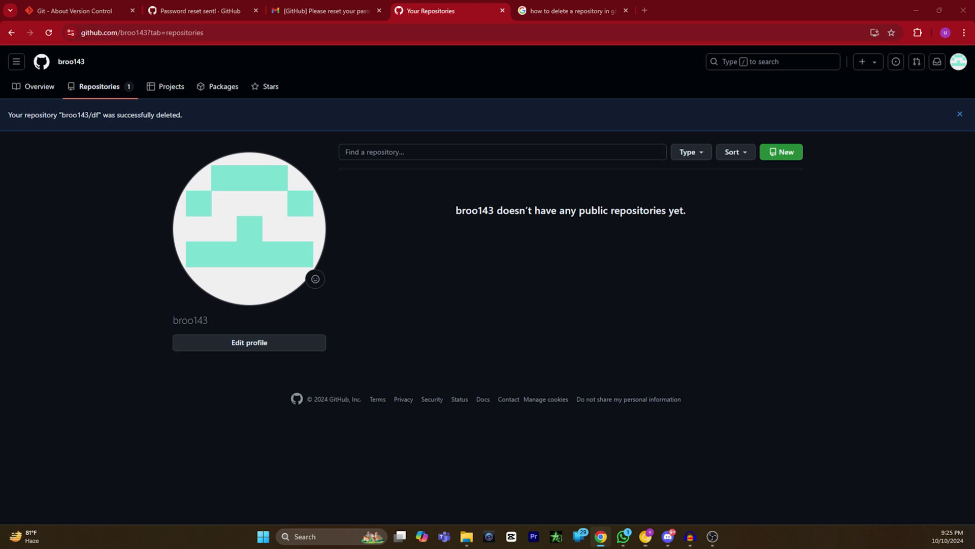